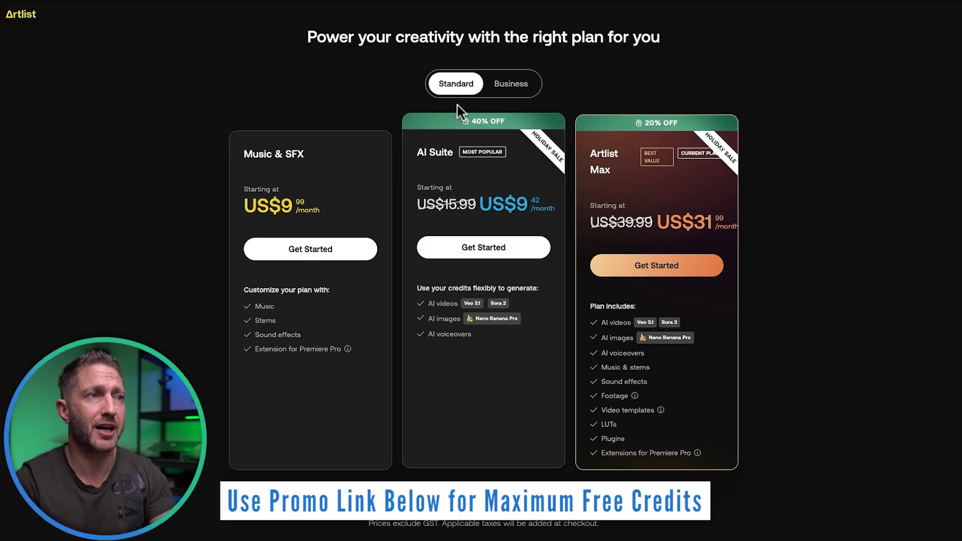
Start buying Artlist's AI Suite plan and highlight the AI Suite plan name.
{"action": "left_click", "coordinate": [489, 249]}
{"action": "left_click_drag", "start_coordinate": [565, 197], "coordinate": [604, 188]}
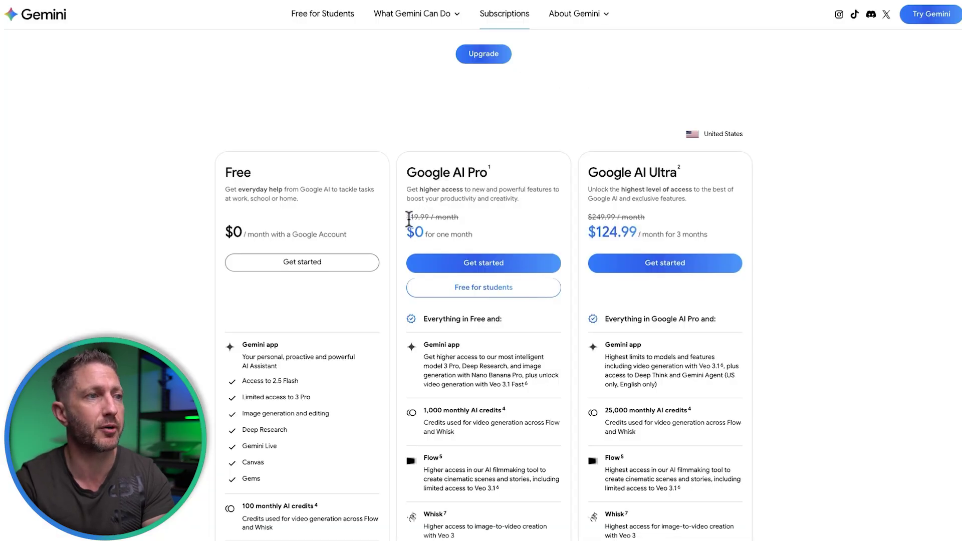
Highlight Google AI Pro's $19.99 / month price and its Nano Banana Pro mention.
{"action": "left_click_drag", "start_coordinate": [409, 218], "coordinate": [463, 217]}
{"action": "left_click", "coordinate": [464, 215]}
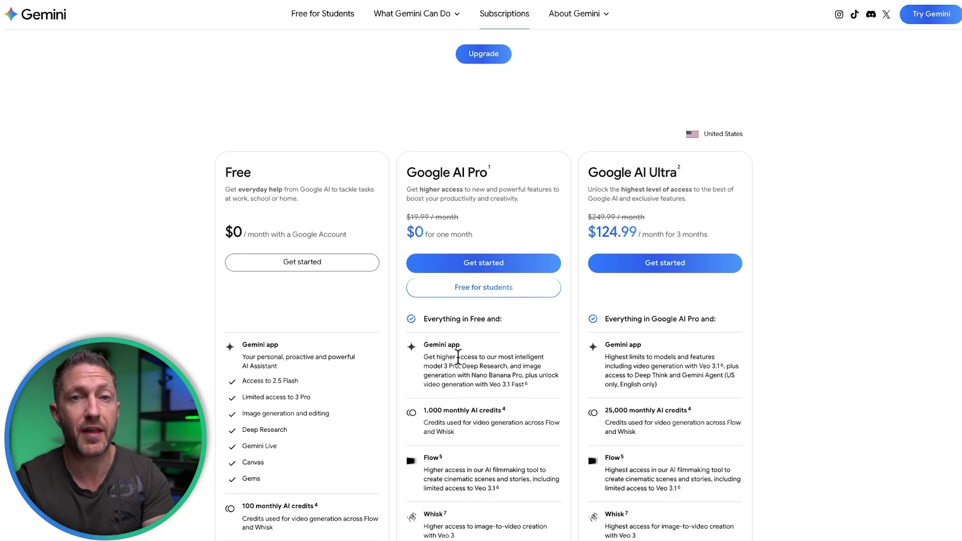
{"action": "left_click_drag", "start_coordinate": [476, 373], "coordinate": [528, 382]}
{"action": "left_click", "coordinate": [494, 384]}
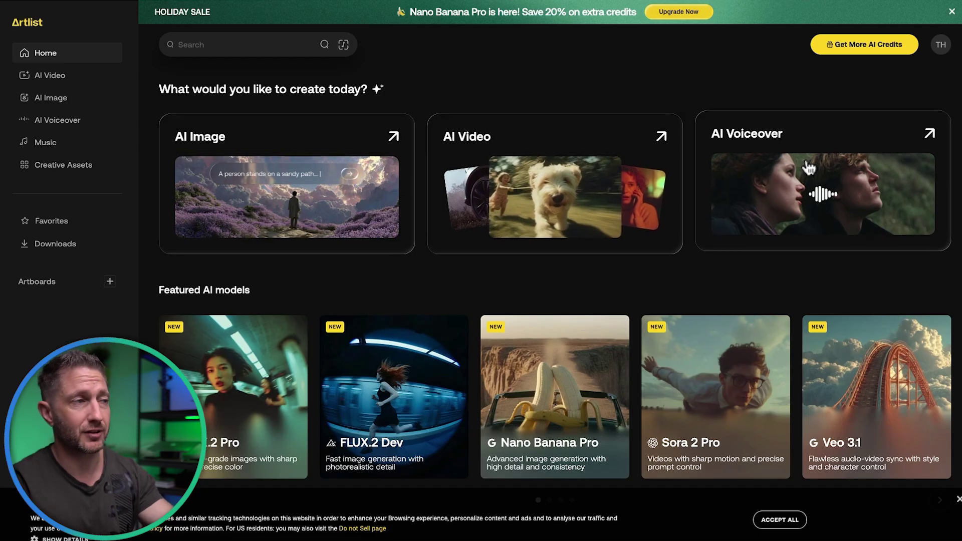
Expand Creative Assets in the sidebar and open the AI Image card.
{"action": "left_click", "coordinate": [82, 170]}
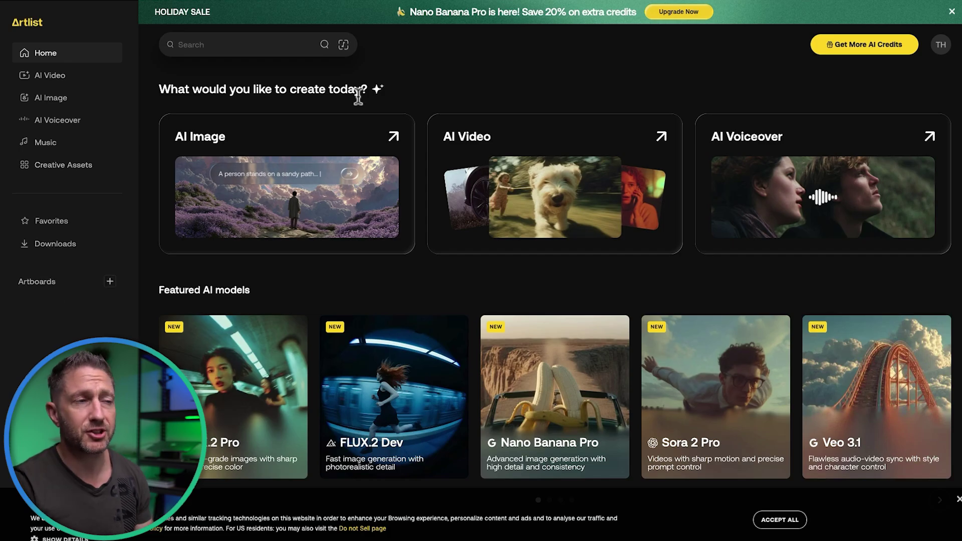
{"action": "left_click", "coordinate": [339, 147]}
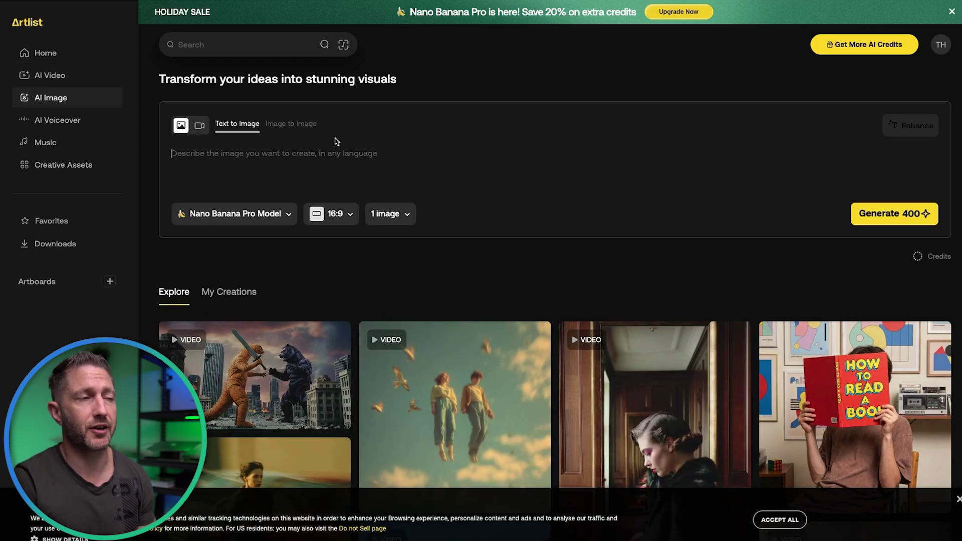
Keep Nano Banana Pro as the model and try Image to Image before returning to Text to Image.
{"action": "left_click", "coordinate": [293, 219]}
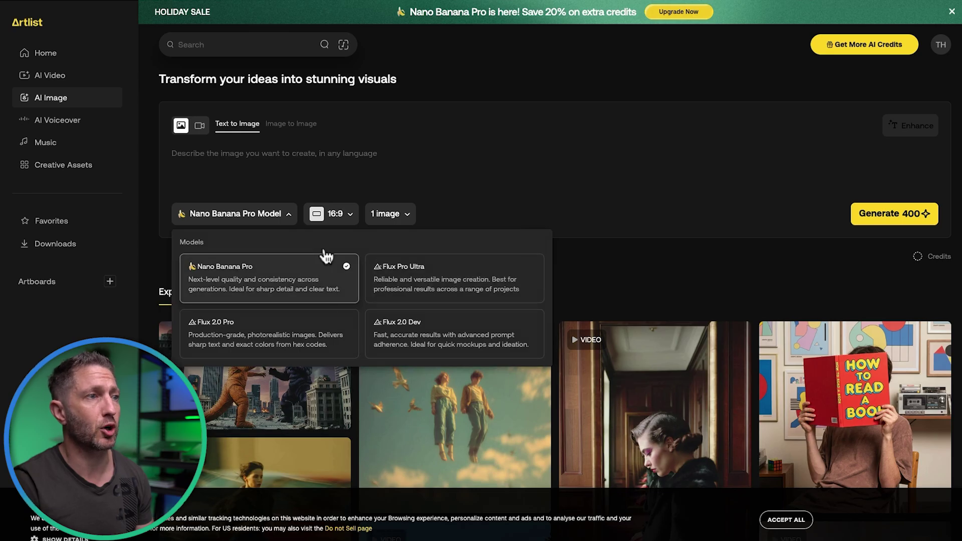
{"action": "left_click", "coordinate": [293, 214]}
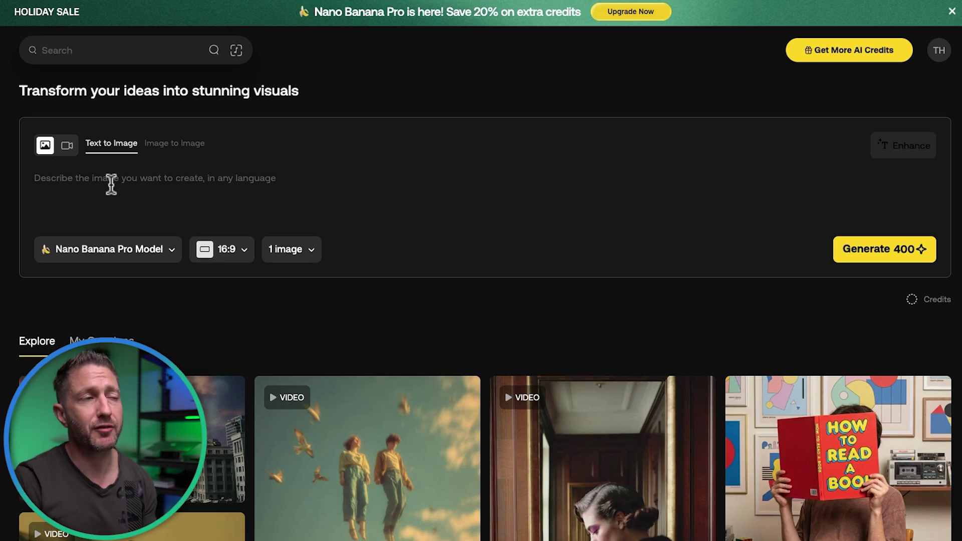
{"action": "left_click", "coordinate": [118, 149]}
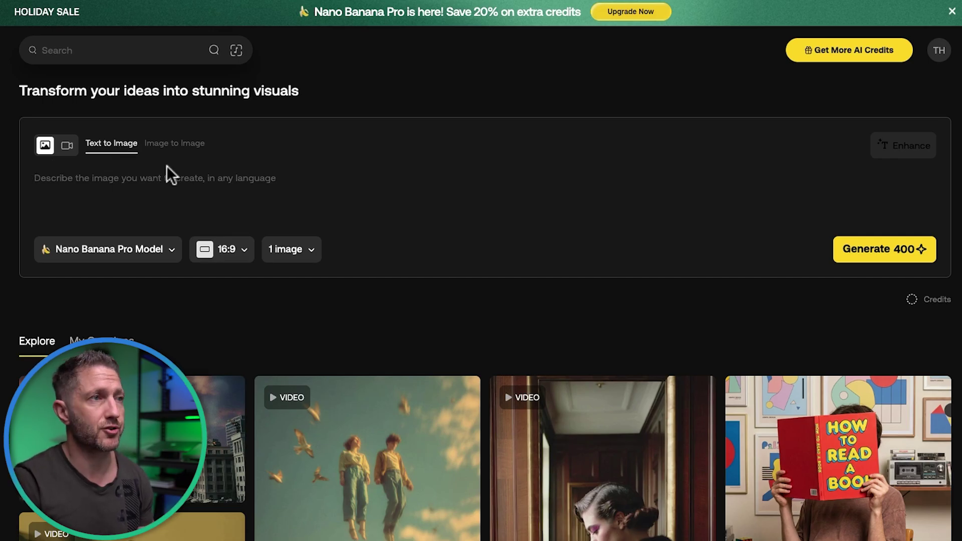
{"action": "left_click", "coordinate": [174, 144]}
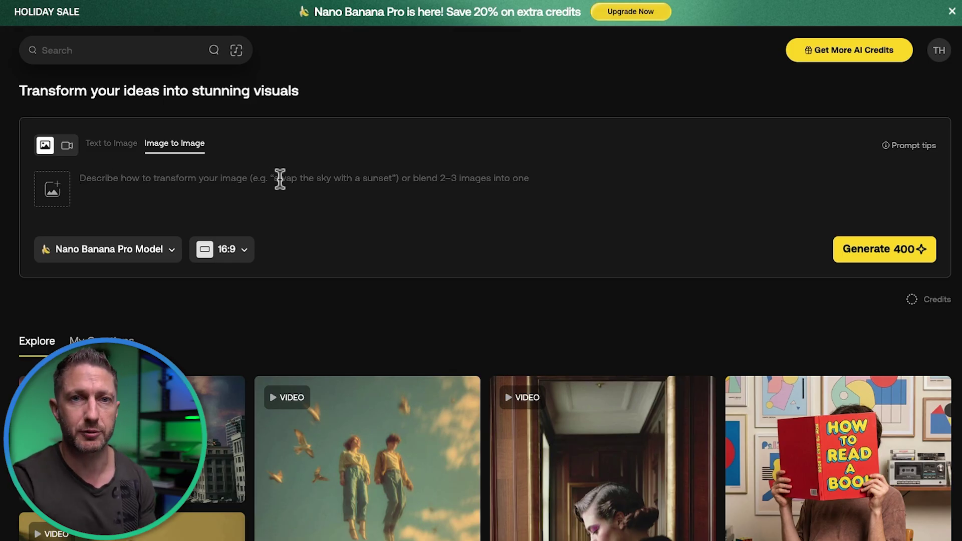
{"action": "left_click", "coordinate": [111, 144]}
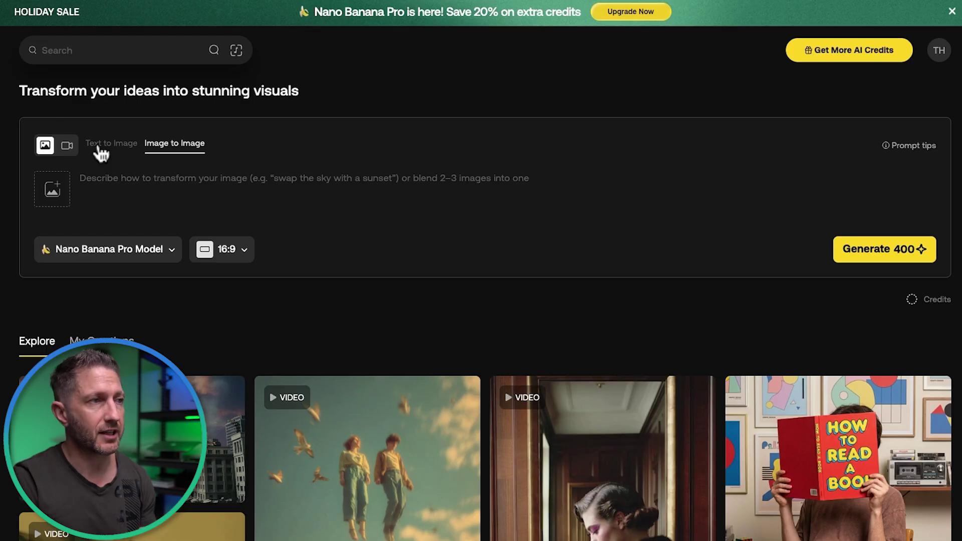
{"action": "left_click", "coordinate": [100, 145]}
Keep the 16:9 aspect ratio and set 3 images, raising the cost to 1200 credits.
{"action": "left_click", "coordinate": [238, 250]}
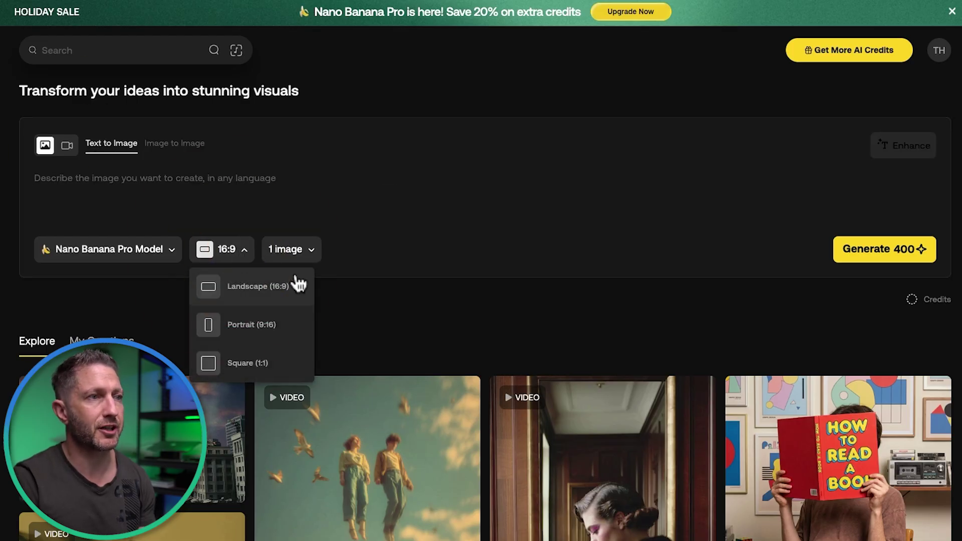
{"action": "left_click", "coordinate": [332, 292]}
{"action": "left_click", "coordinate": [315, 252]}
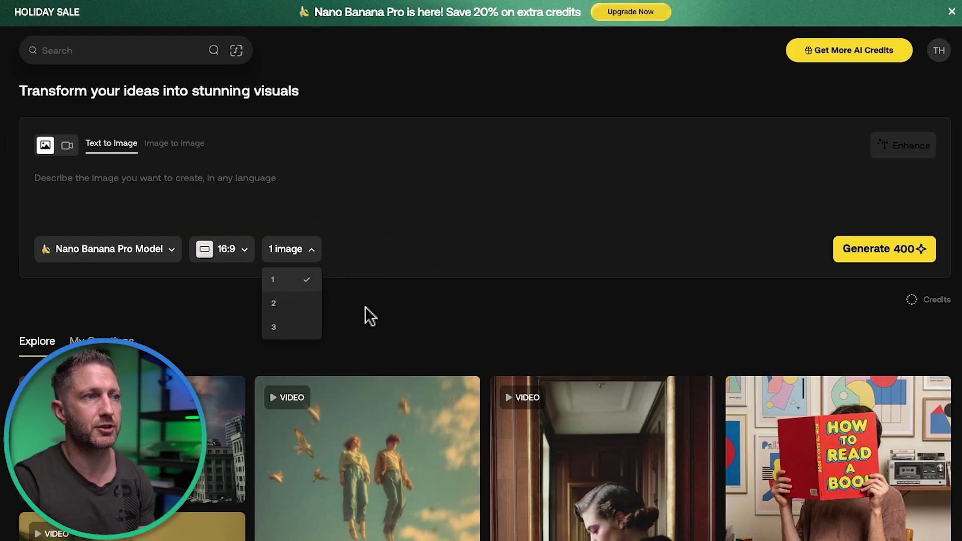
{"action": "left_click", "coordinate": [307, 330]}
{"action": "left_click", "coordinate": [192, 184]}
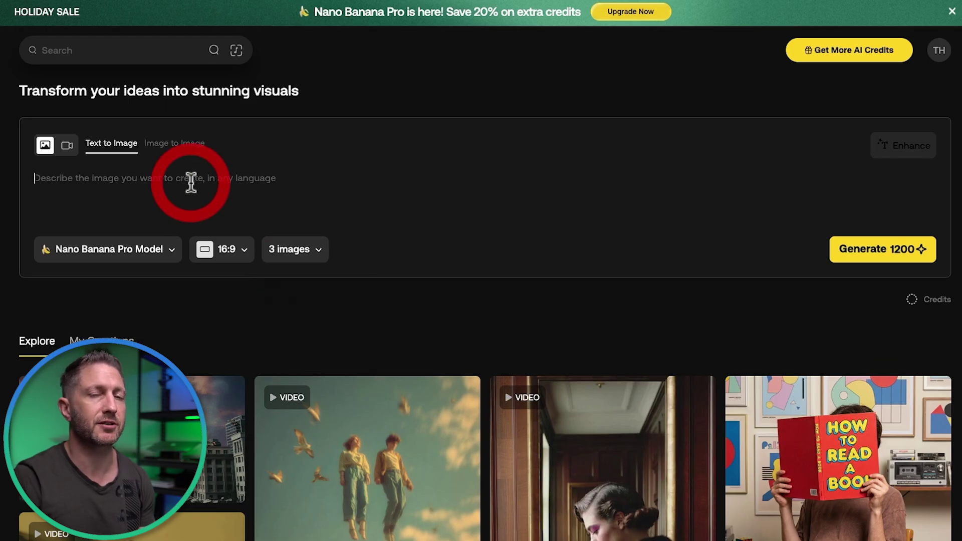
Paste and enhance the brown fox digital portal prompt, then generate three images for 1200 credits.
{"action": "type", "text": "A realistic brown fox looking into a digital portal opening inside a real forest, with the forest slowly blending into polygonal terrain and wireframes"}
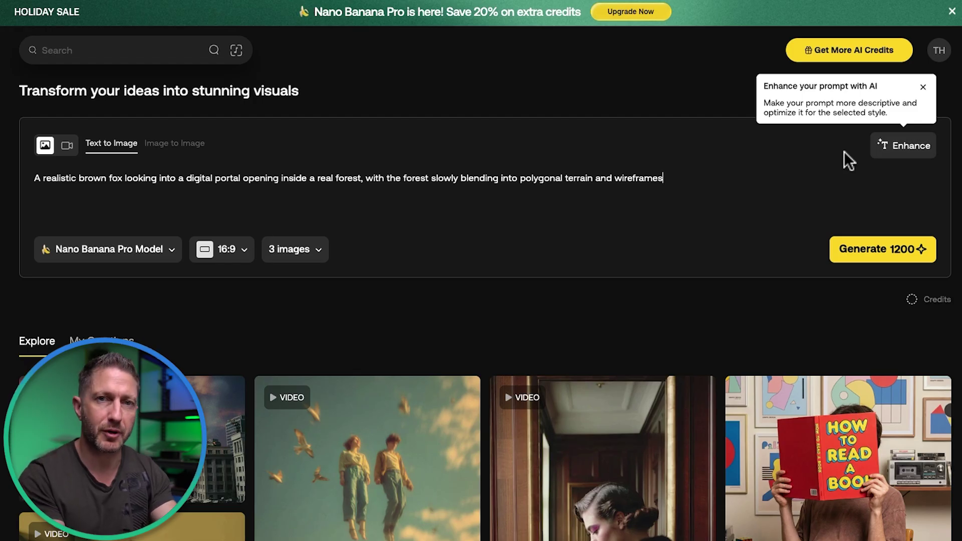
{"action": "left_click", "coordinate": [891, 147]}
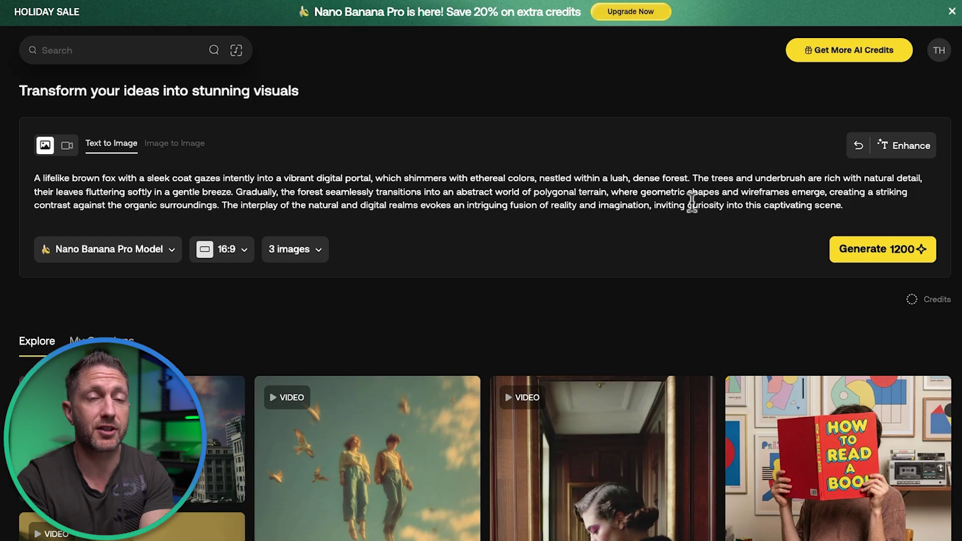
{"action": "left_click", "coordinate": [853, 252]}
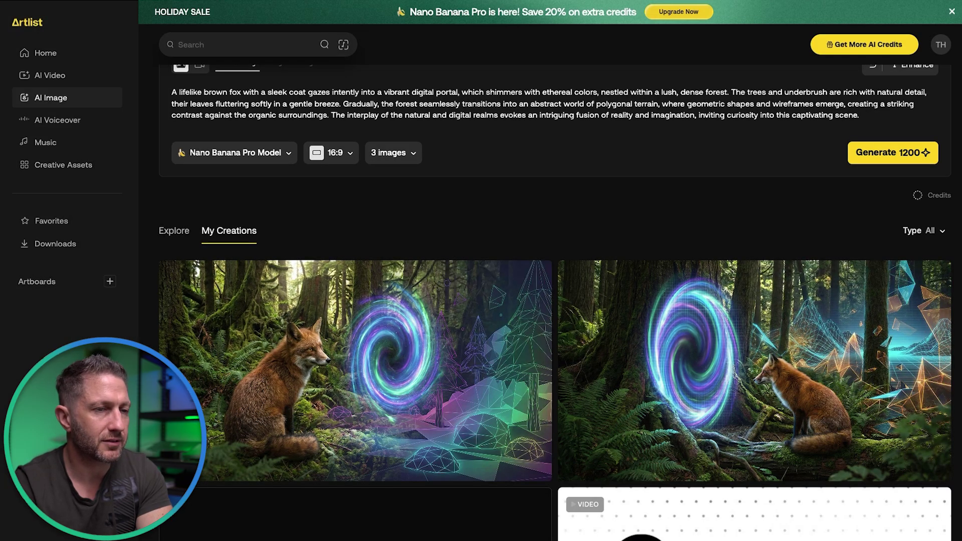
{"action": "scroll", "coordinate": [555, 301], "scroll_direction": "down", "scroll_amount": 3}
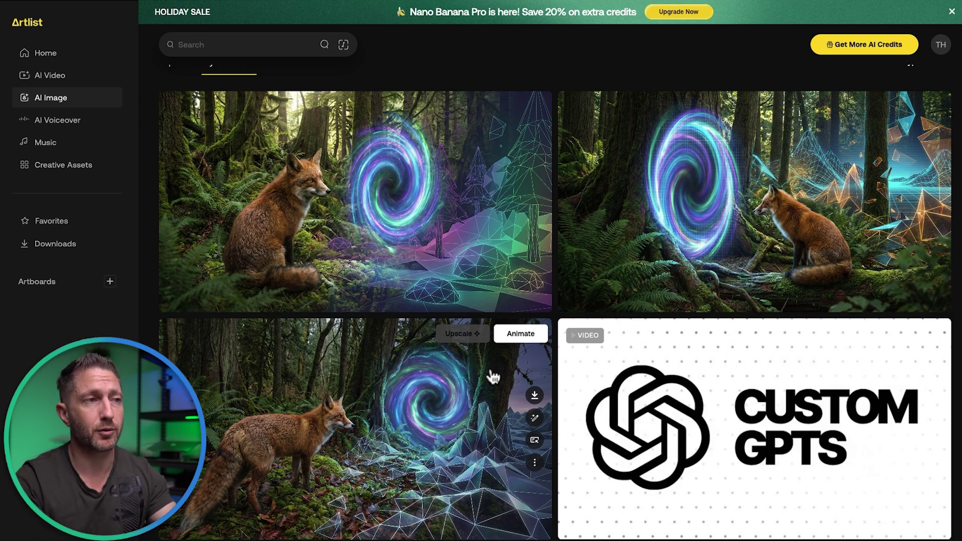
Animate the third fox image as Image to Video and set the resolution to 1080p.
{"action": "left_click", "coordinate": [521, 333]}
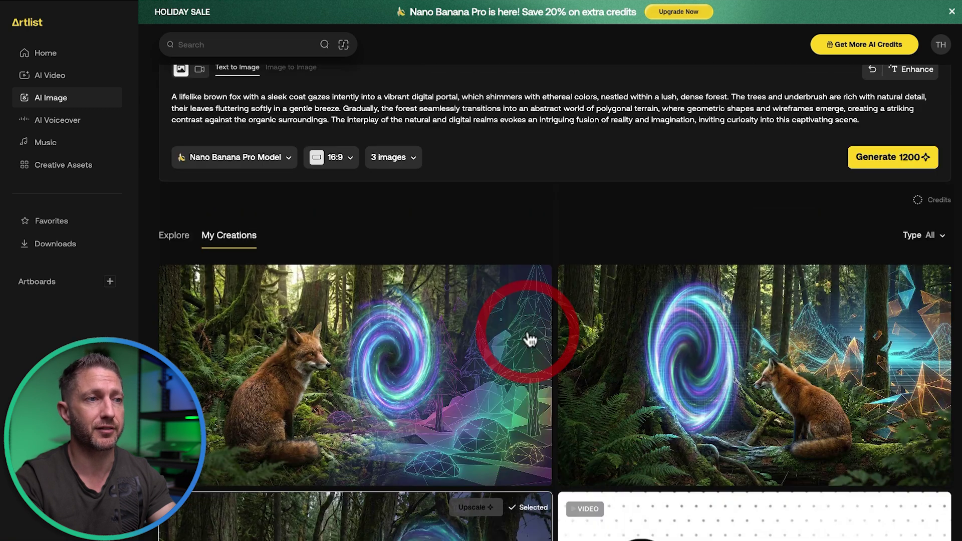
{"action": "left_click", "coordinate": [321, 214]}
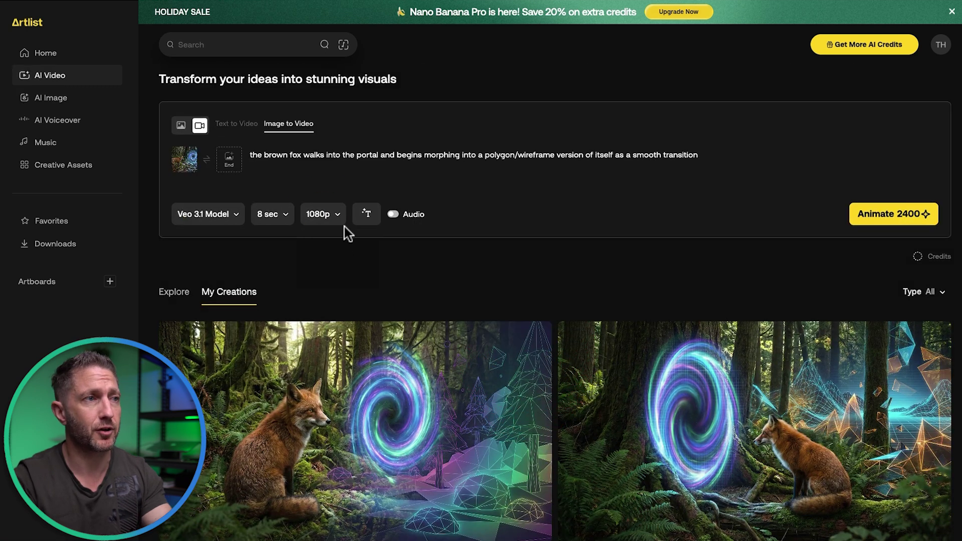
Start the 2400-credit fox-into-portal wireframe video, then load the fox image for transforming.
{"action": "left_click", "coordinate": [700, 167]}
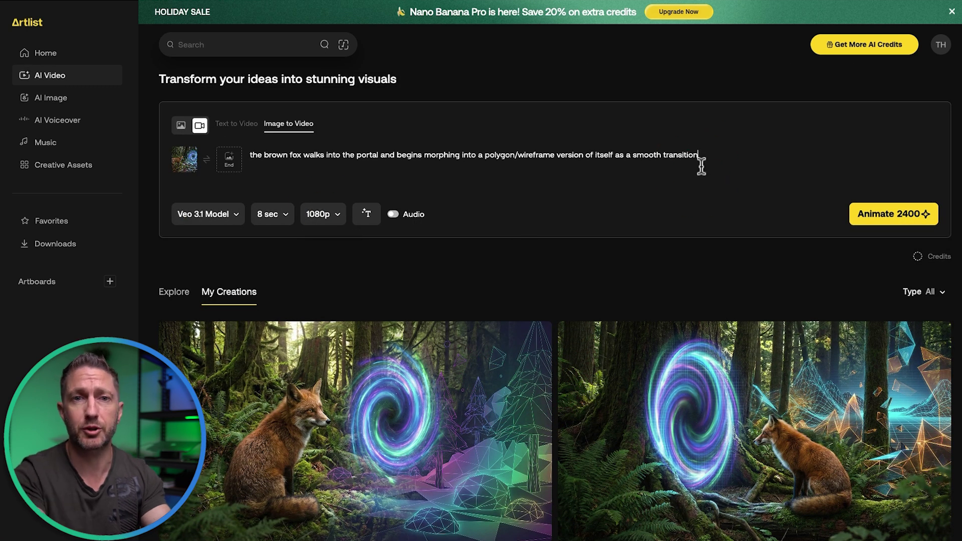
{"action": "left_click", "coordinate": [859, 218]}
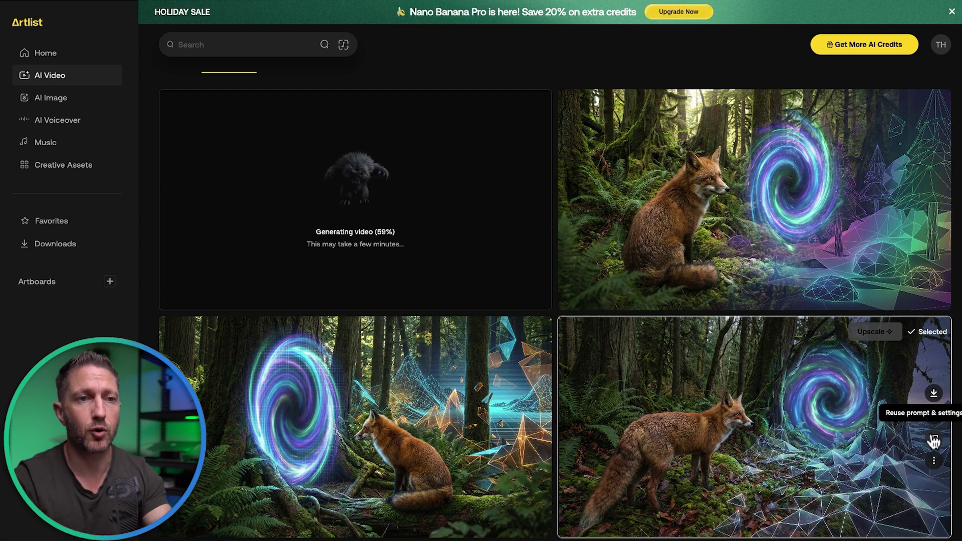
{"action": "left_click", "coordinate": [933, 420]}
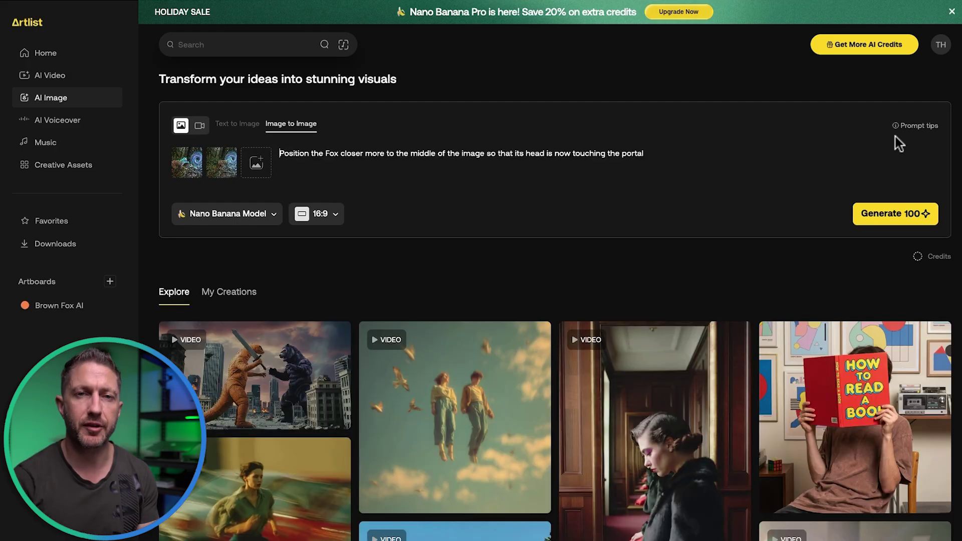
Generate the fox image whose head turns into a glowing polygonal wireframe, then review it.
{"action": "left_click", "coordinate": [917, 126]}
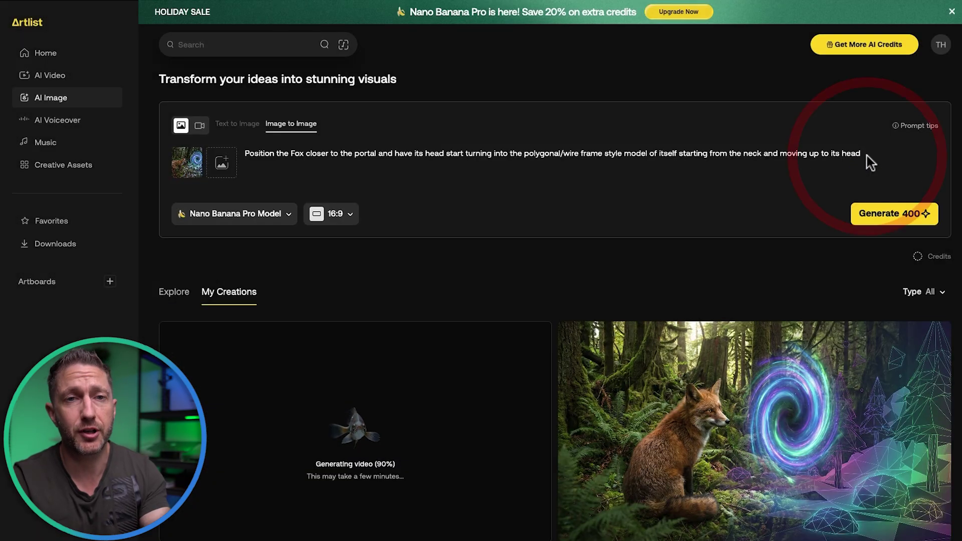
{"action": "left_click", "coordinate": [881, 215]}
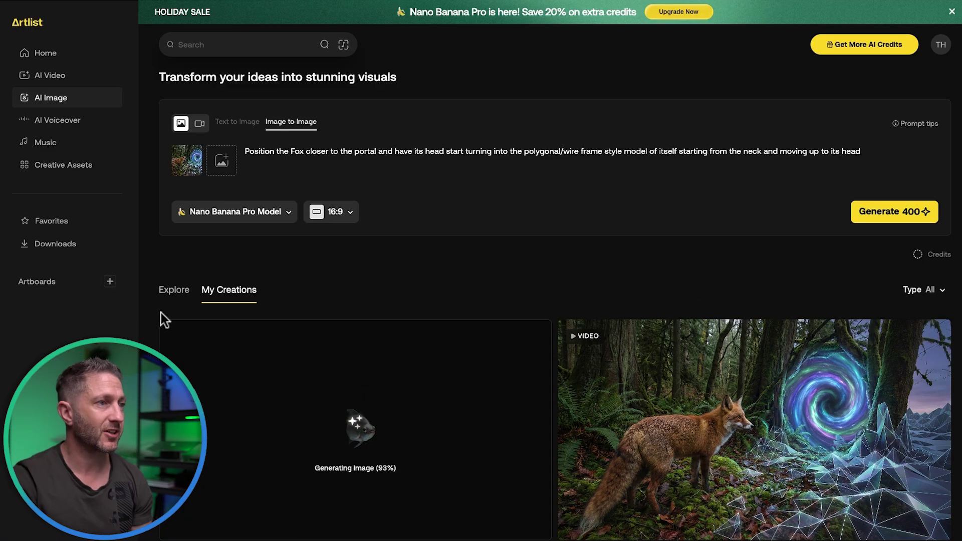
{"action": "scroll", "coordinate": [161, 321], "scroll_direction": "down", "scroll_amount": 2}
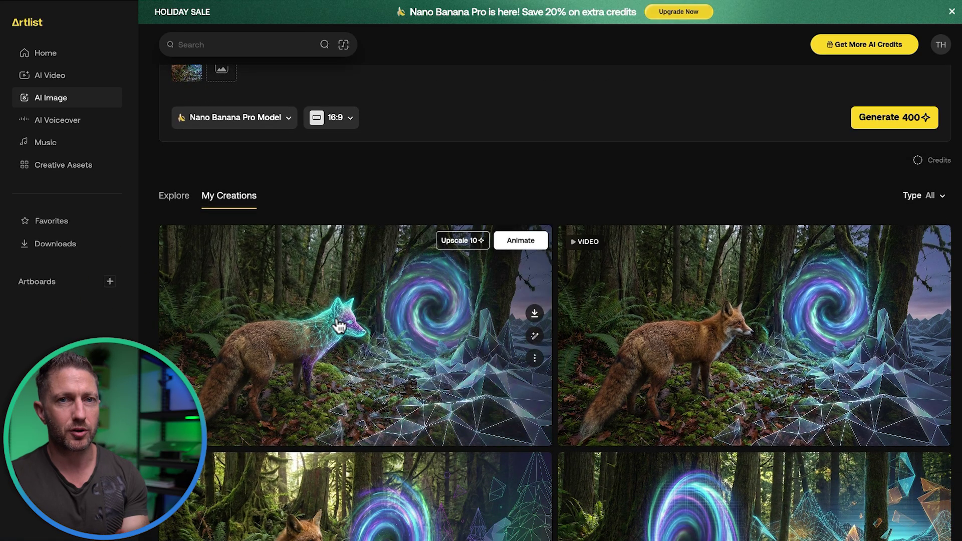
{"action": "scroll", "coordinate": [532, 337], "scroll_direction": "up", "scroll_amount": 2}
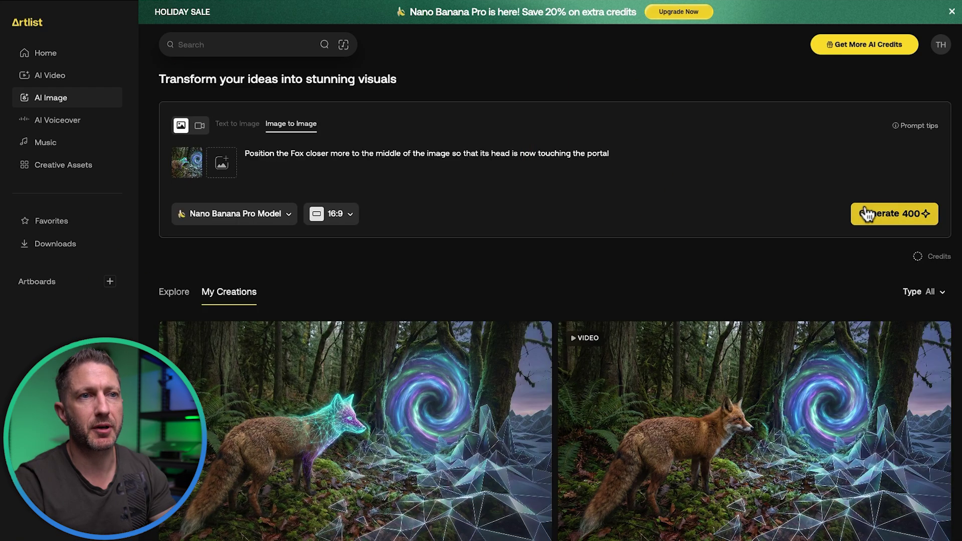
Generate the 400-credit image of the fox moved to the middle, head touching the portal.
{"action": "left_click", "coordinate": [865, 206]}
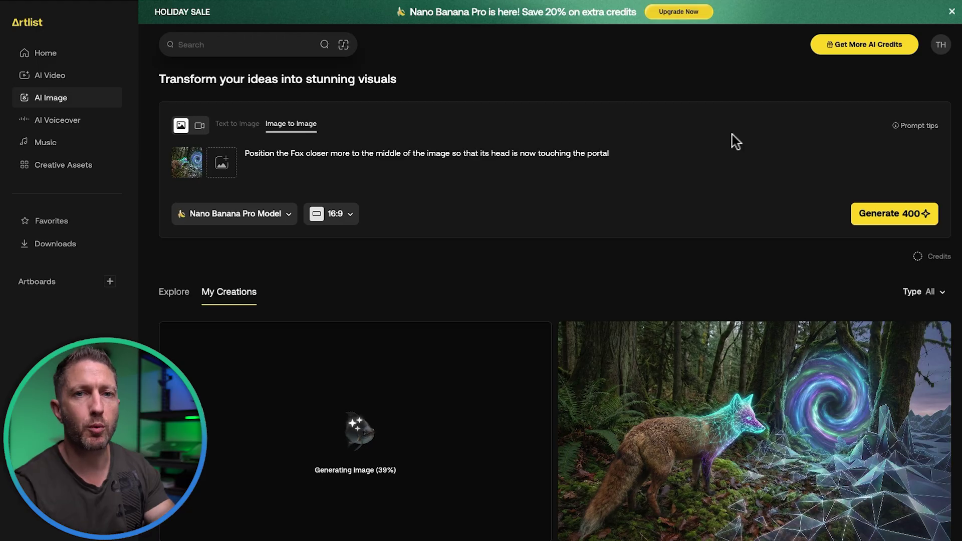
{"action": "scroll", "coordinate": [682, 240], "scroll_direction": "down", "scroll_amount": 3}
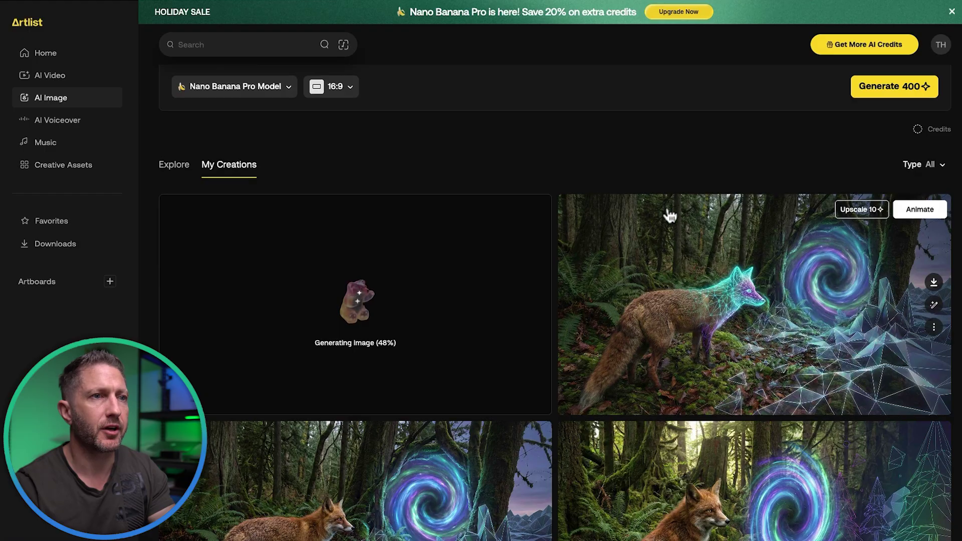
{"action": "scroll", "coordinate": [648, 164], "scroll_direction": "up", "scroll_amount": 3}
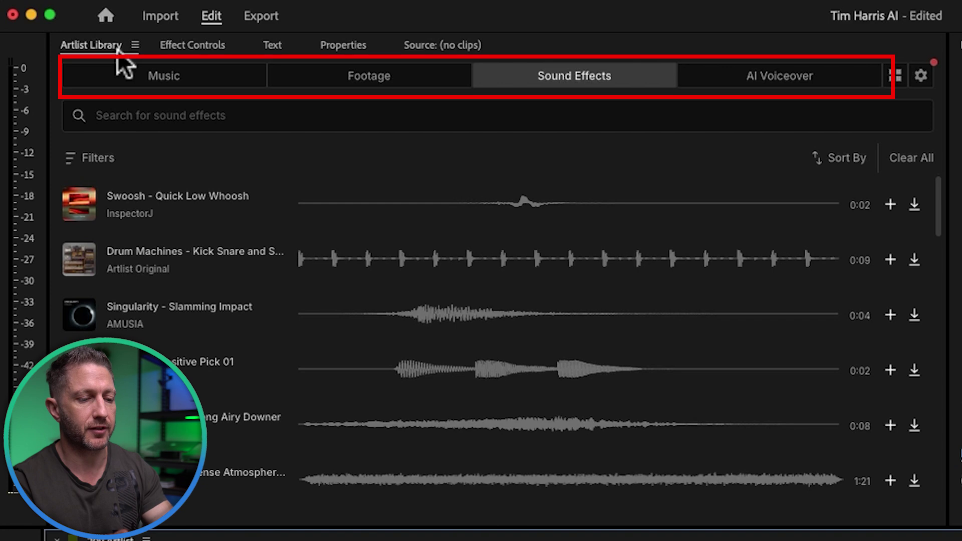
Browse the Artlist Library's Music, Footage, Sound Effects and AI Voiceover tabs.
{"action": "left_click", "coordinate": [156, 89]}
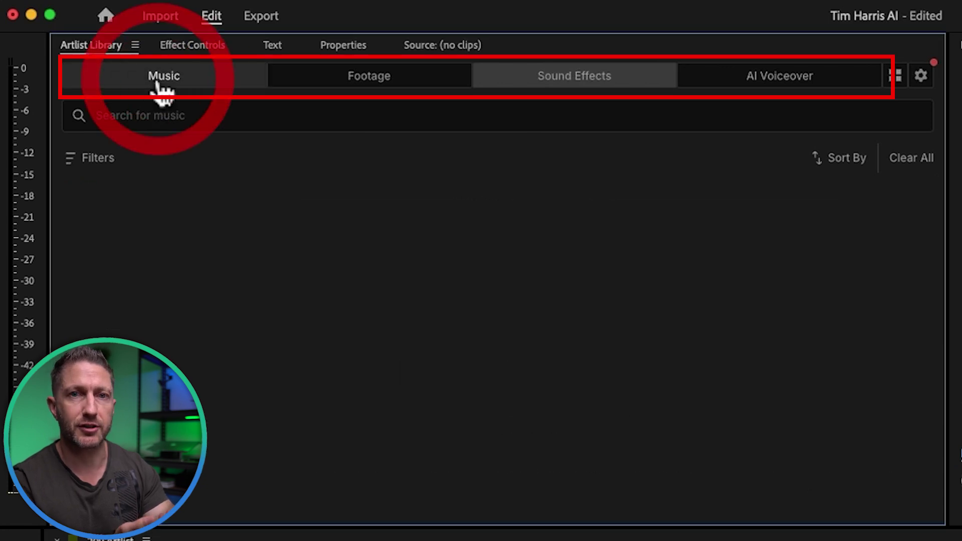
{"action": "left_click", "coordinate": [370, 88]}
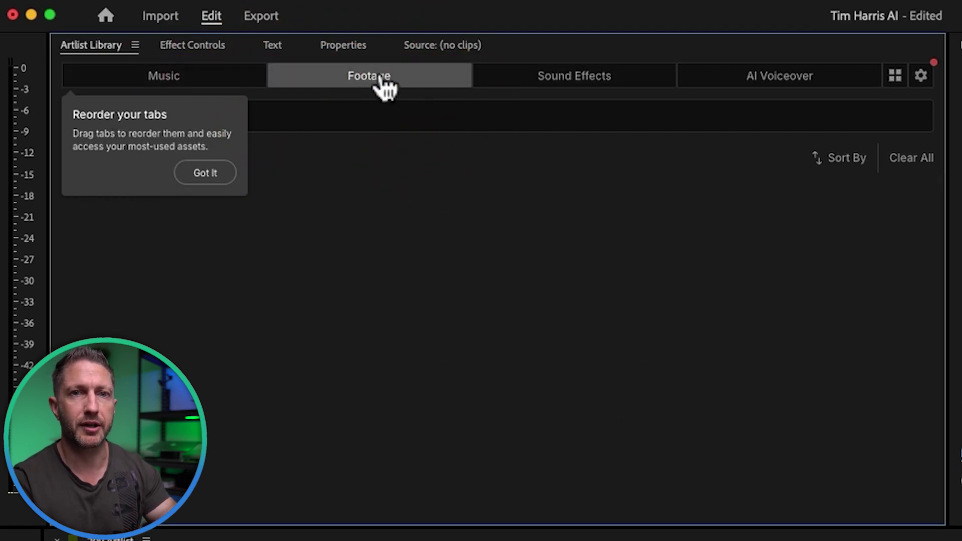
{"action": "left_click", "coordinate": [523, 93]}
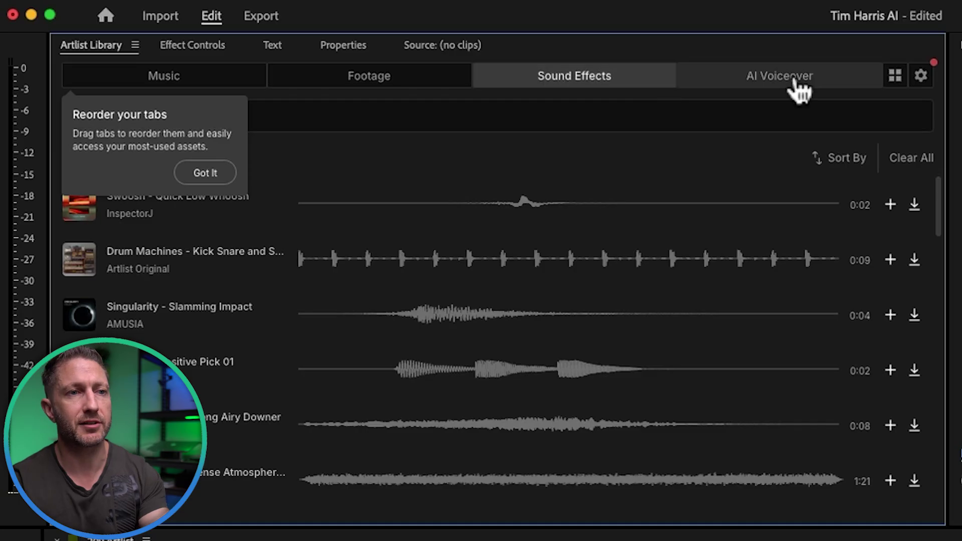
{"action": "left_click", "coordinate": [799, 90]}
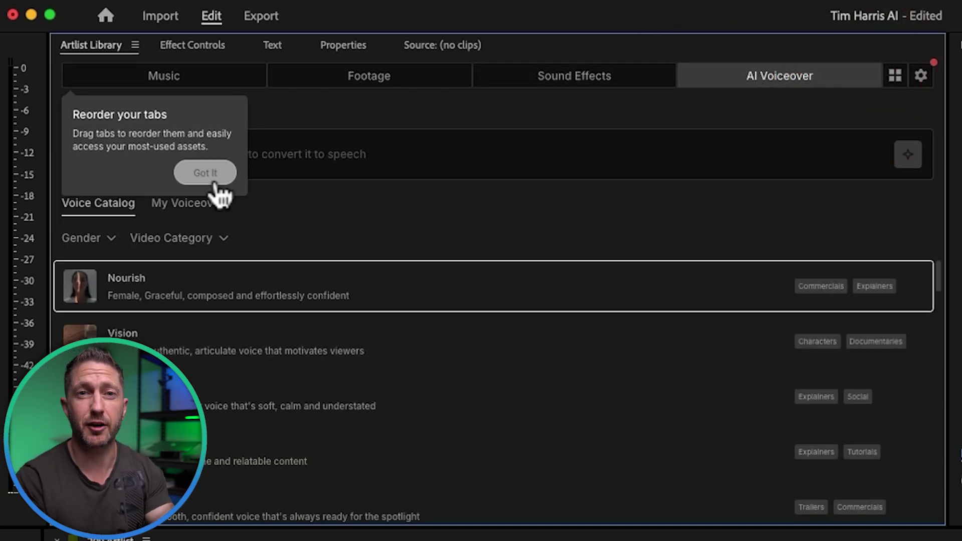
{"action": "left_click", "coordinate": [205, 173]}
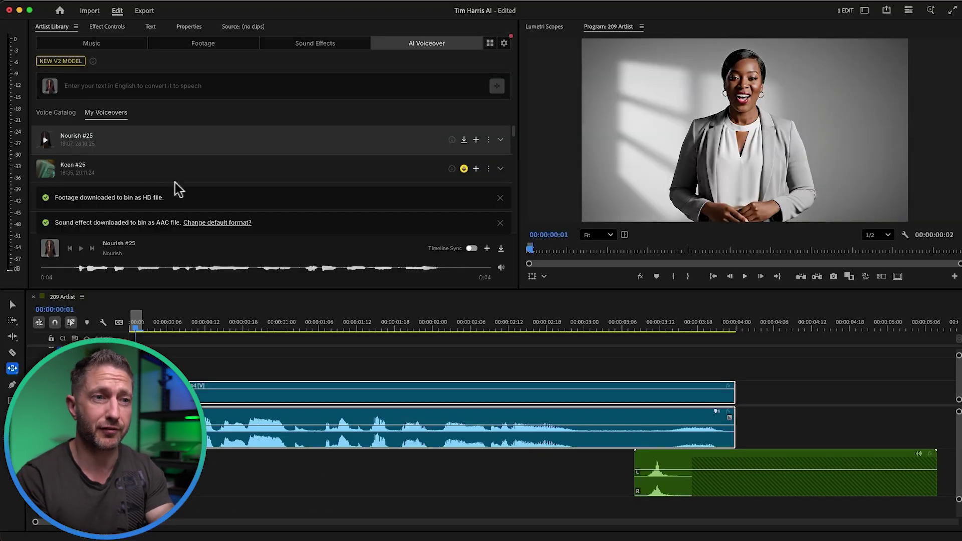
Place an AI voiceover on the bottom audio track and add the feather-duster cleaning clip after the video.
{"action": "left_click_drag", "start_coordinate": [174, 182], "coordinate": [727, 511]}
{"action": "key", "text": "minus"}
{"action": "left_click", "coordinate": [213, 45]}
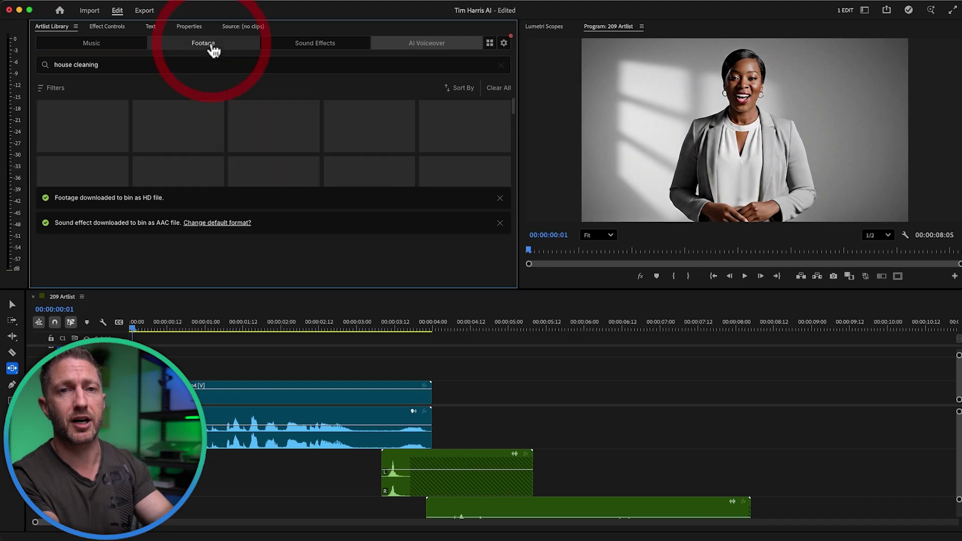
{"action": "left_click_drag", "start_coordinate": [273, 125], "coordinate": [434, 386]}
{"action": "left_click", "coordinate": [474, 322]}
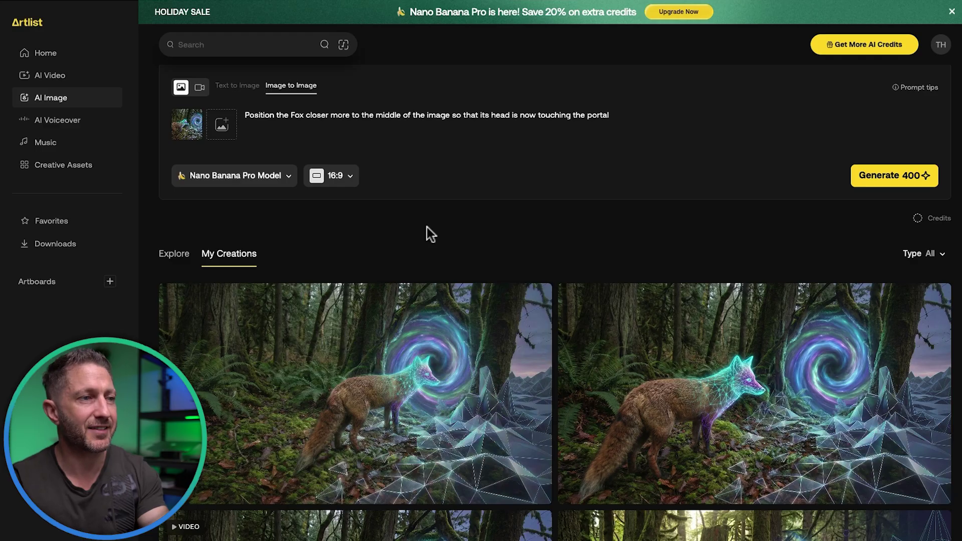
Prepare the four-stage SpaceX Starship launch diagram prompt in Text to Image at 2 images (800 credits).
{"action": "mouse_move", "coordinate": [393, 348]}
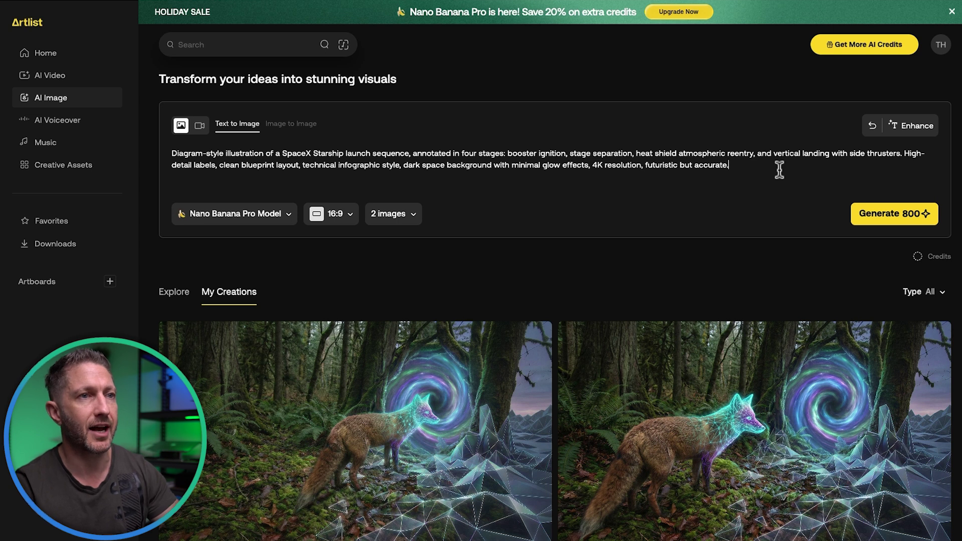
Generate the two Starship launch-to-landing blueprint diagrams for 800 credits and wait for the results.
{"action": "mouse_move", "coordinate": [765, 167]}
{"action": "left_mouse_down"}
{"action": "mouse_move", "coordinate": [241, 150]}
{"action": "mouse_move", "coordinate": [762, 167]}
{"action": "left_mouse_up"}
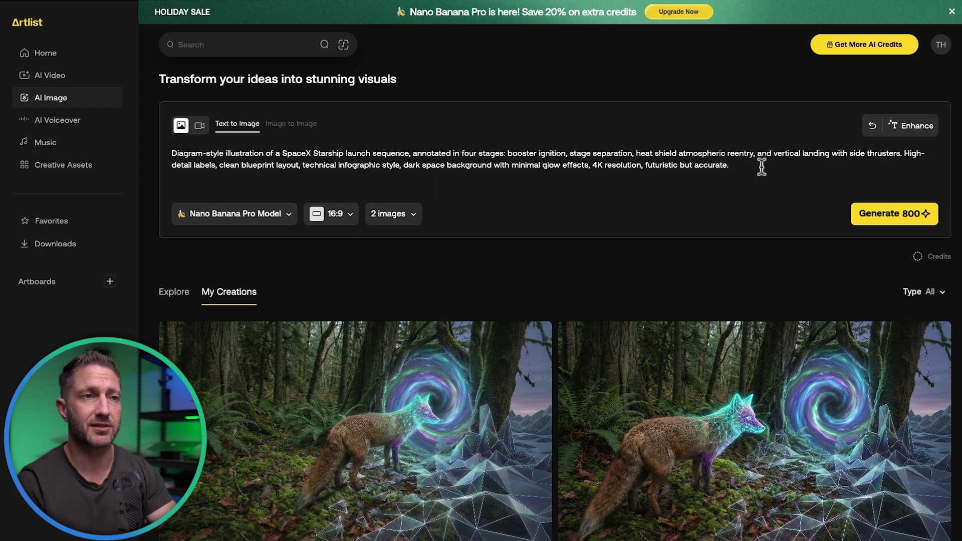
{"action": "left_click", "coordinate": [761, 169]}
{"action": "left_click", "coordinate": [882, 214]}
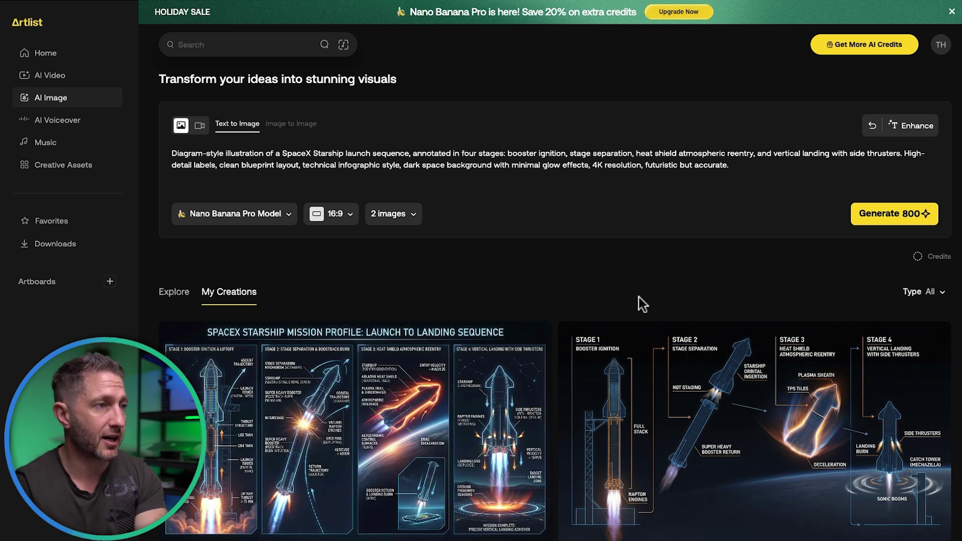
{"action": "mouse_move", "coordinate": [220, 331]}
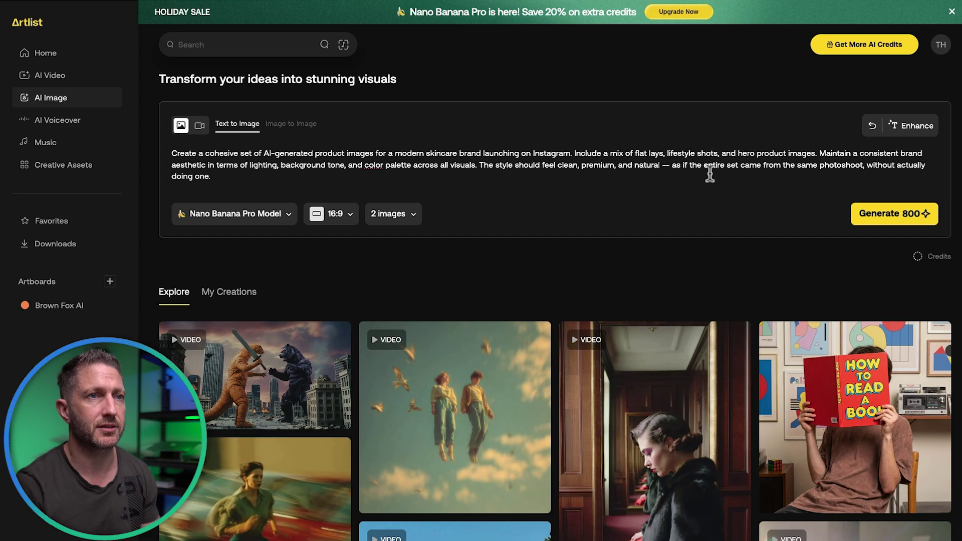
Enhance the skincare prompt, generate three images for 1200 credits, and scroll to My Creations.
{"action": "left_click", "coordinate": [903, 126]}
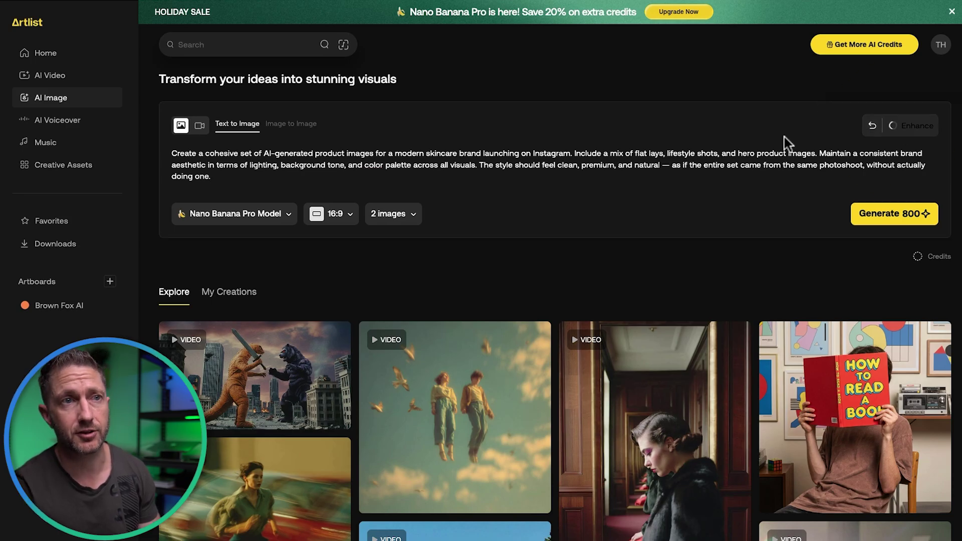
{"action": "left_click", "coordinate": [881, 214]}
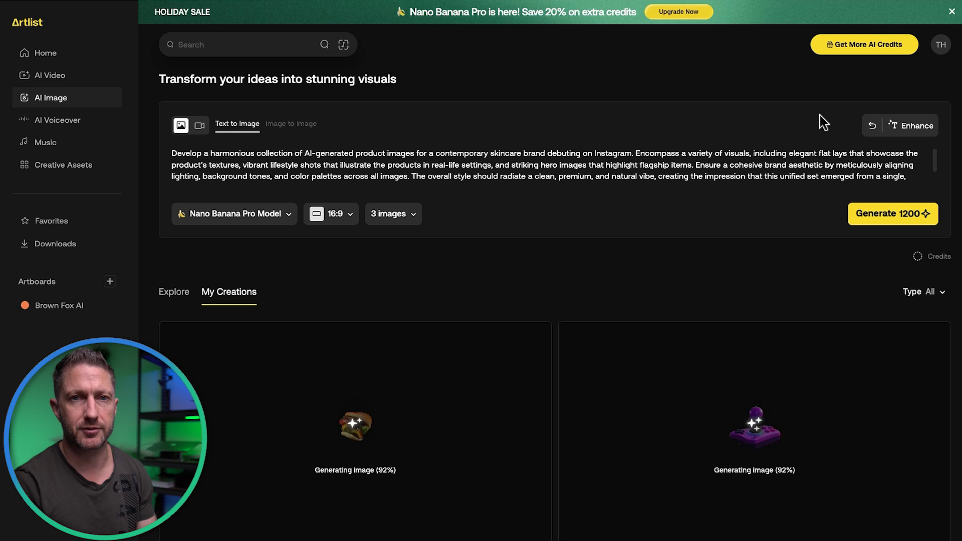
{"action": "scroll", "coordinate": [155, 250], "scroll_direction": "down", "scroll_amount": 4}
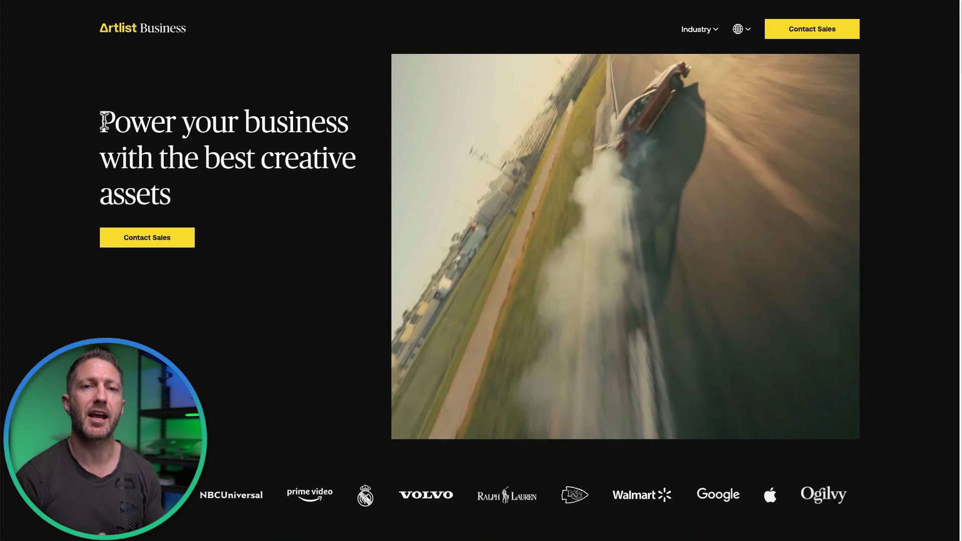
Highlight the Artlist for Business headline, then clear the selection.
{"action": "left_click_drag", "start_coordinate": [104, 122], "coordinate": [197, 193]}
{"action": "left_click", "coordinate": [196, 193]}
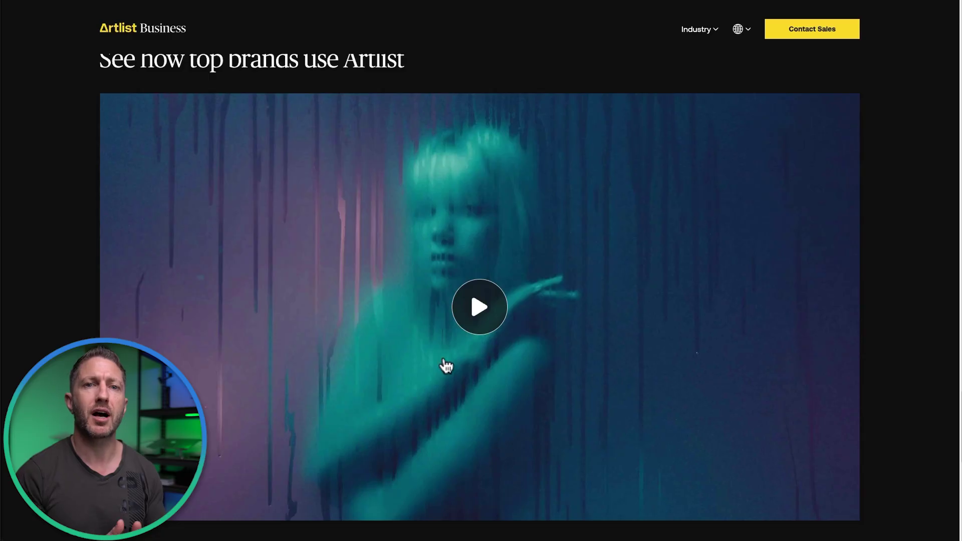
Play the video on the Artlist Business page.
{"action": "left_click", "coordinate": [473, 313]}
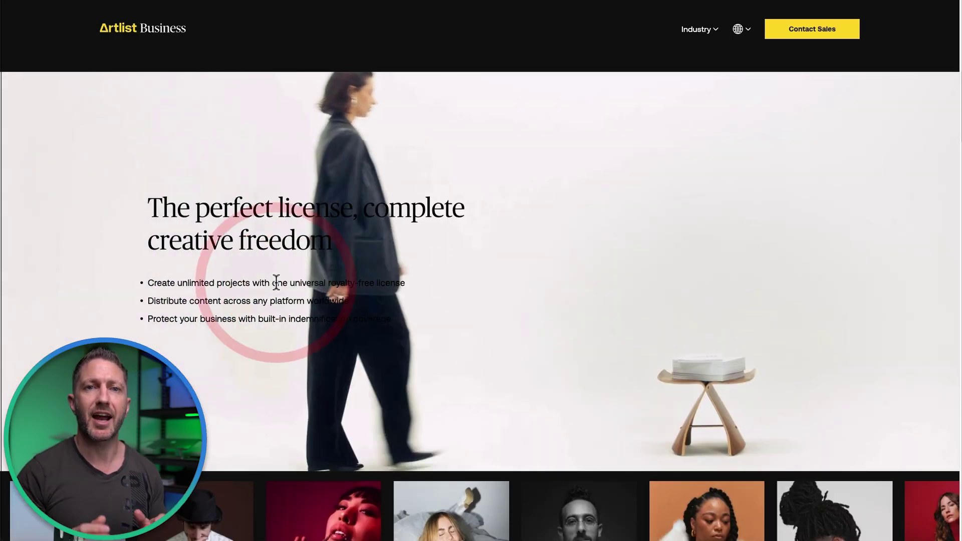
Highlight the universal royalty-free license point in the Business license section.
{"action": "left_click_drag", "start_coordinate": [272, 283], "coordinate": [412, 277]}
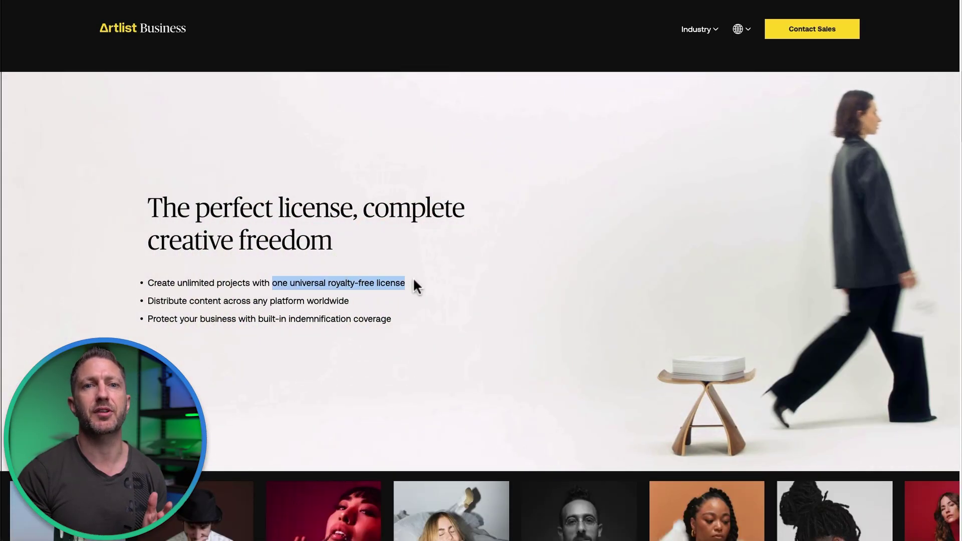